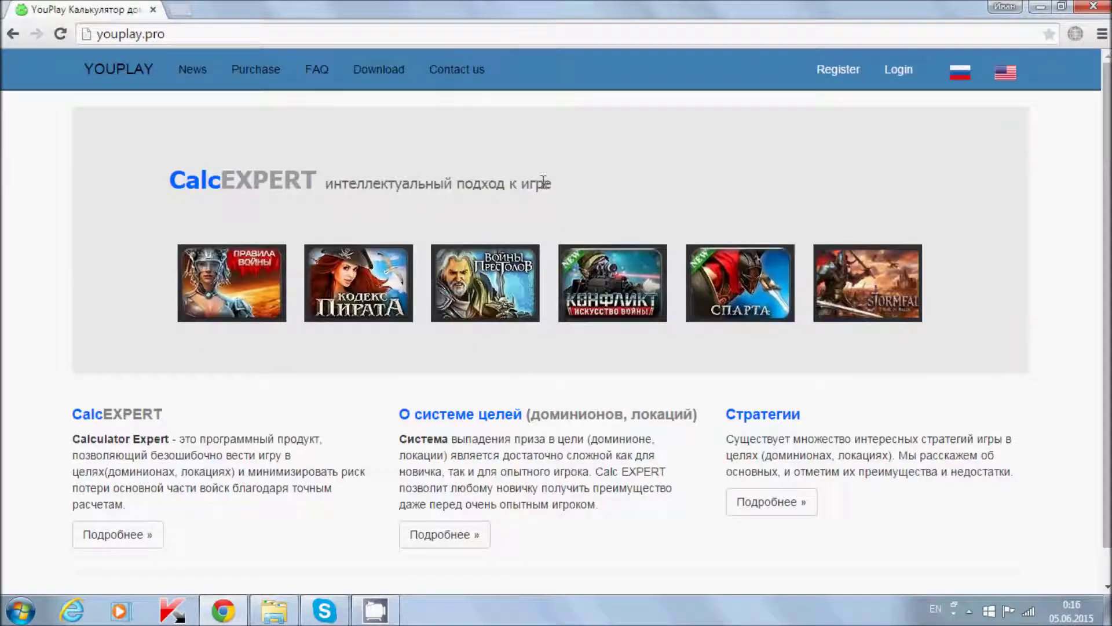
# - On youplay.pro's download page, start downloading the 64-bit Stormfall: Rise of Balur installer
pyautogui.click(380, 69)
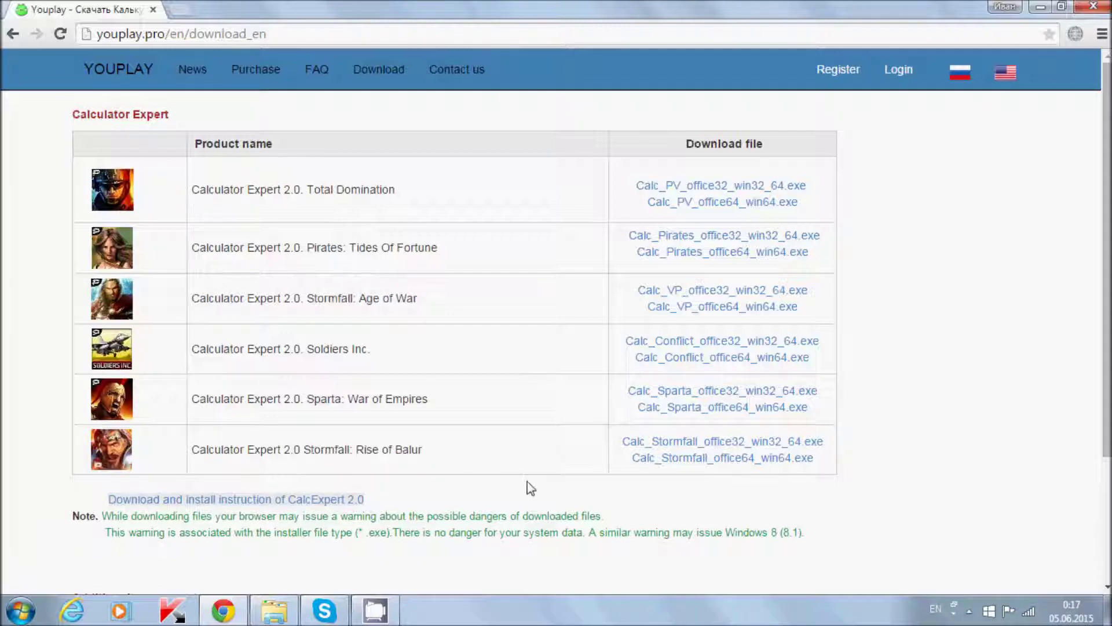
pyautogui.click(727, 460)
# - Keep the blocked Calc_Stormfall_office64_win64.exe download and show it in its folder
pyautogui.scroll(-1, 541, 463)
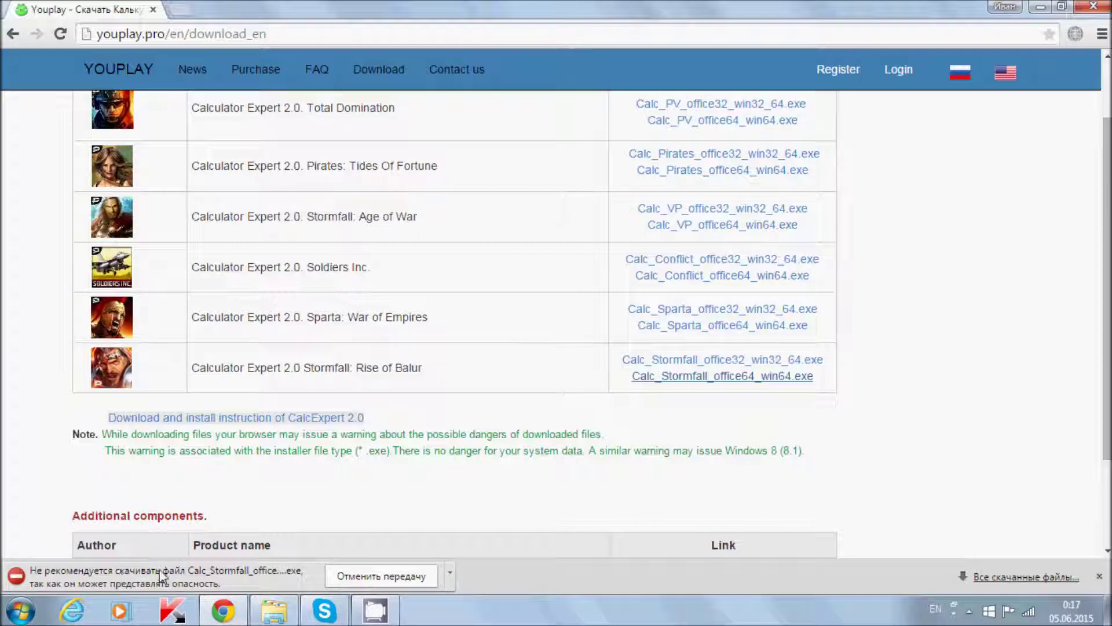
pyautogui.click(450, 586)
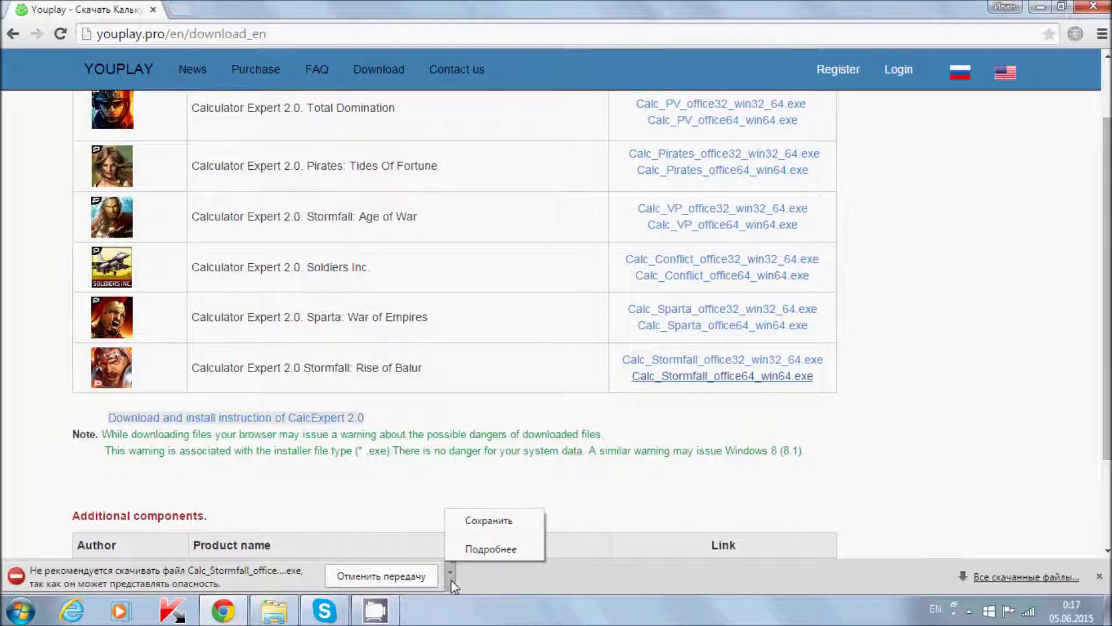
pyautogui.click(489, 520)
pyautogui.click(163, 576)
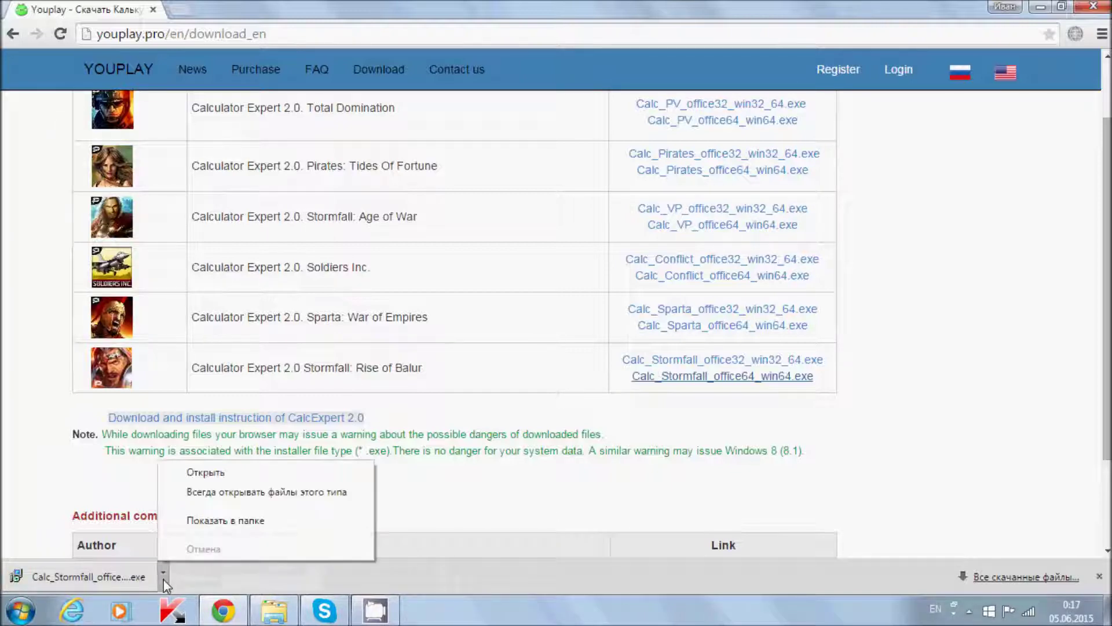
pyautogui.click(234, 529)
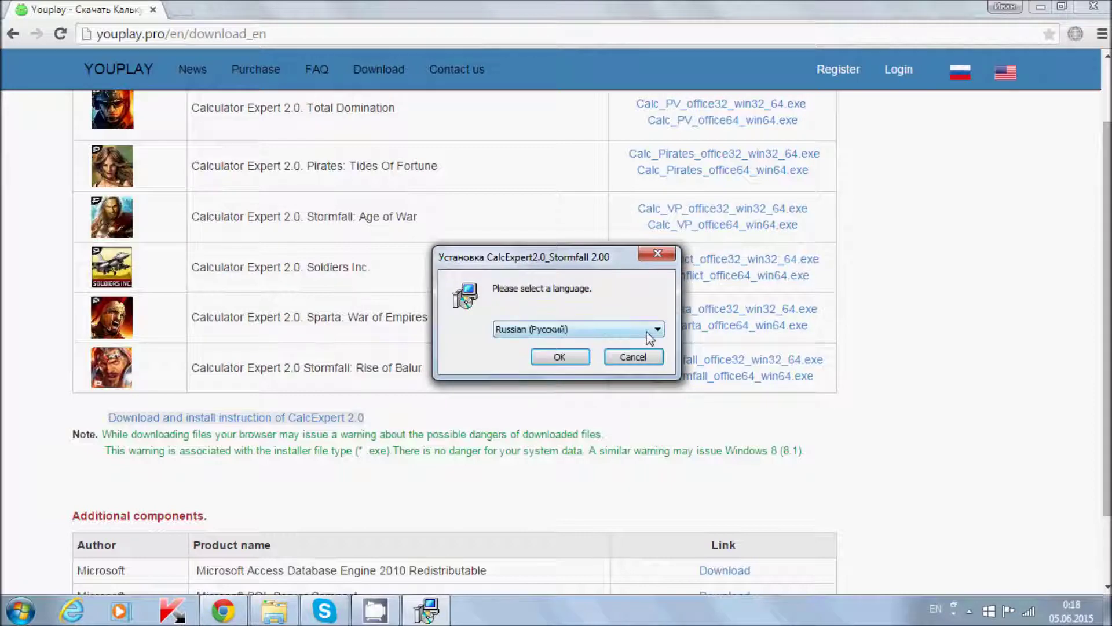
# - Choose English as the setup language
pyautogui.click(648, 330)
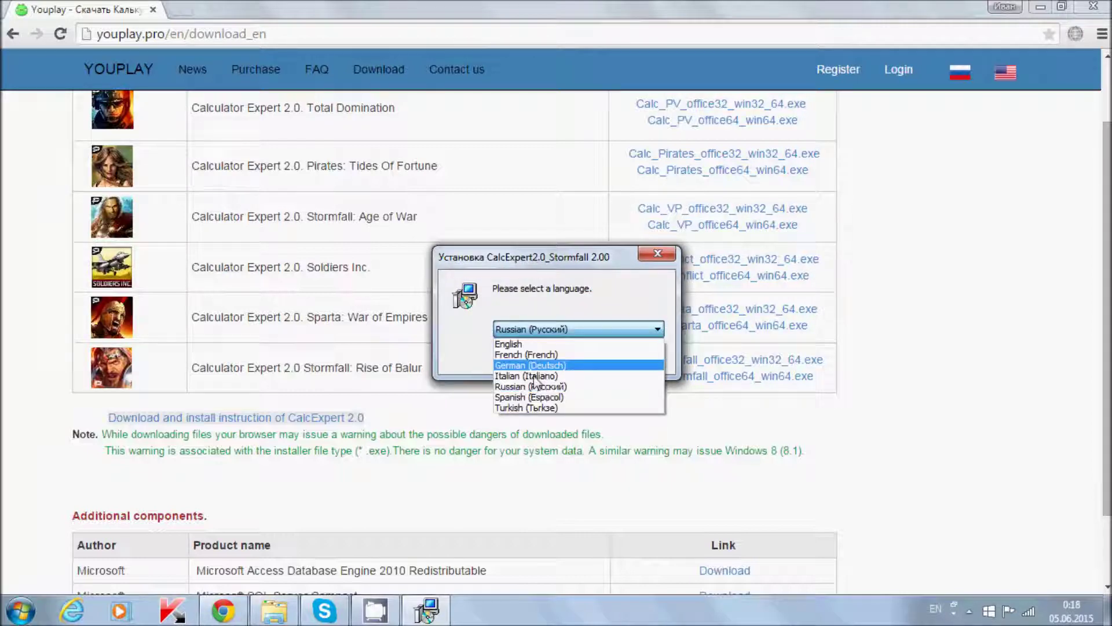
pyautogui.click(521, 347)
pyautogui.click(559, 357)
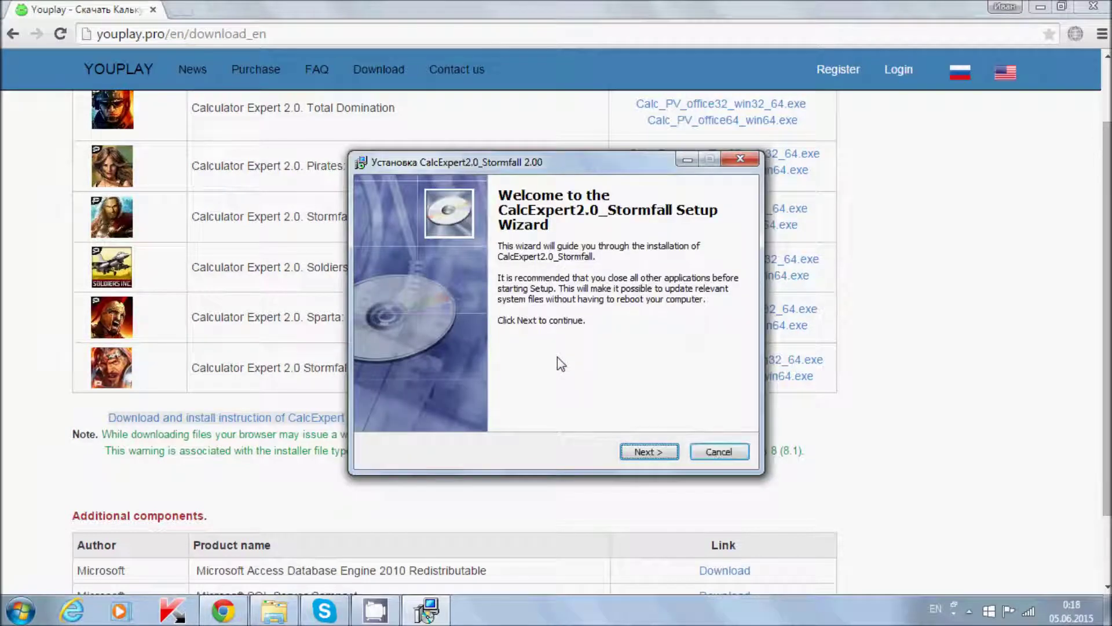
# - Install into C:\CalcExpert2.0_Stormfall with a desktop icon, keeping the wizard defaults
pyautogui.click(644, 450)
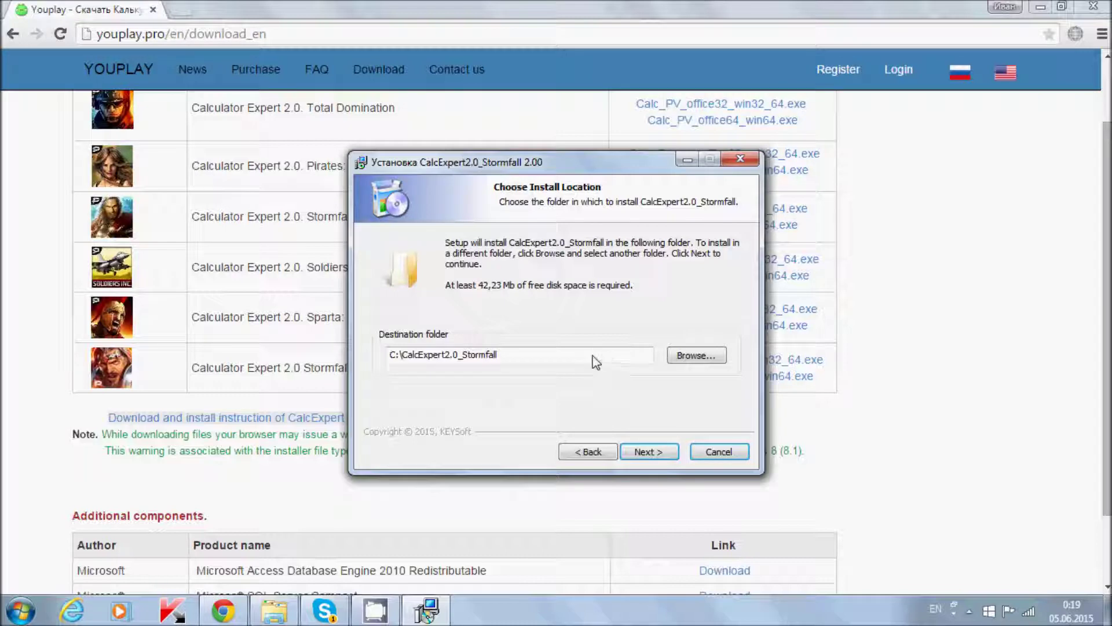
pyautogui.click(648, 452)
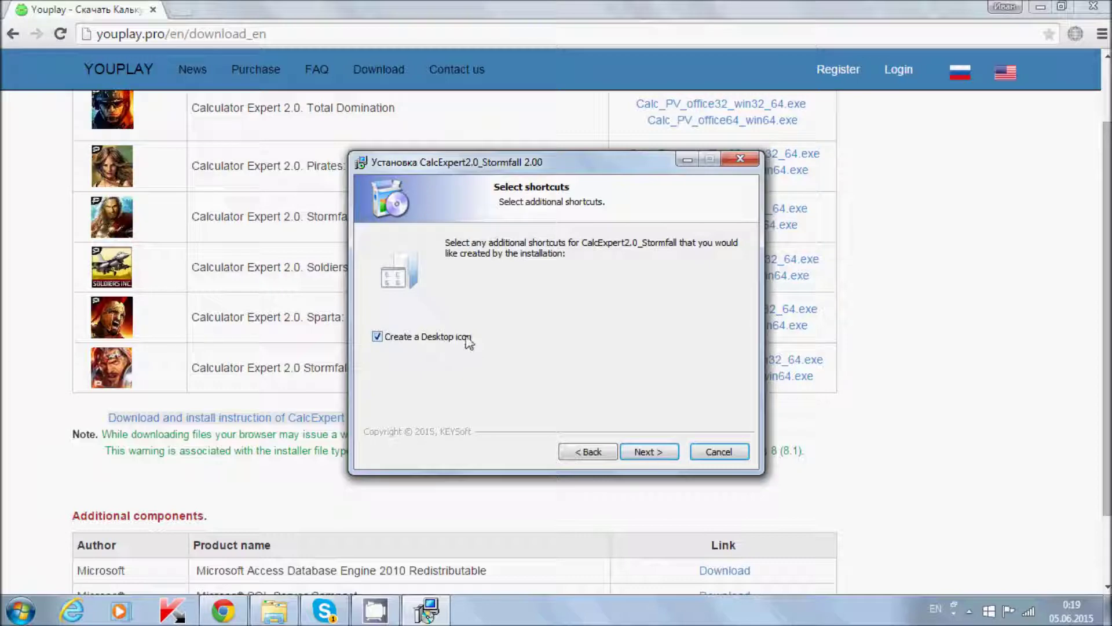
pyautogui.click(643, 454)
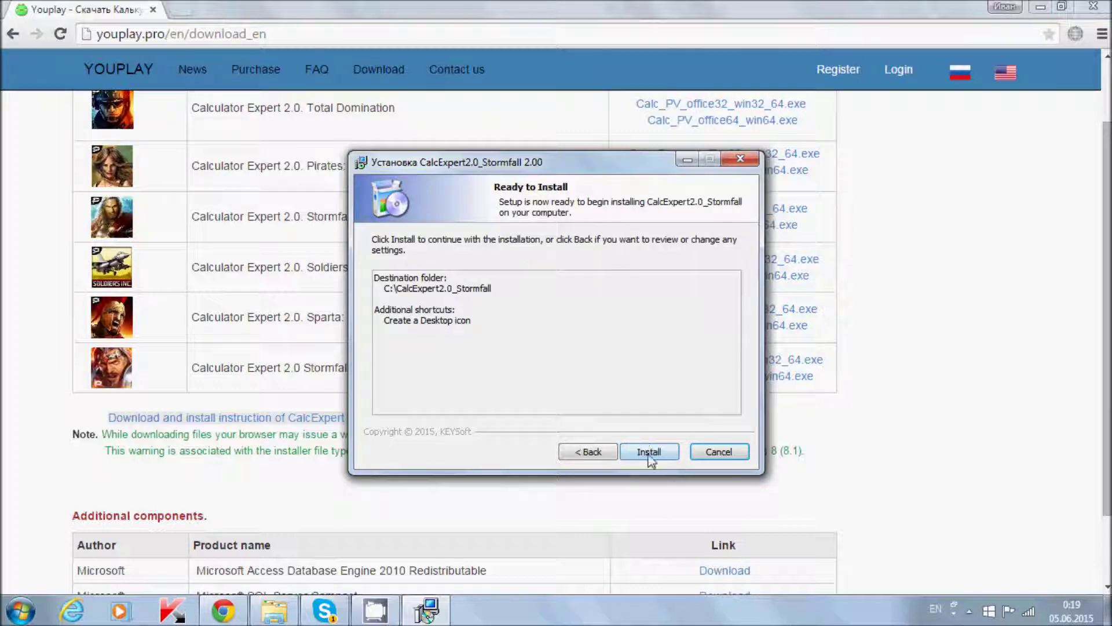
pyautogui.click(650, 456)
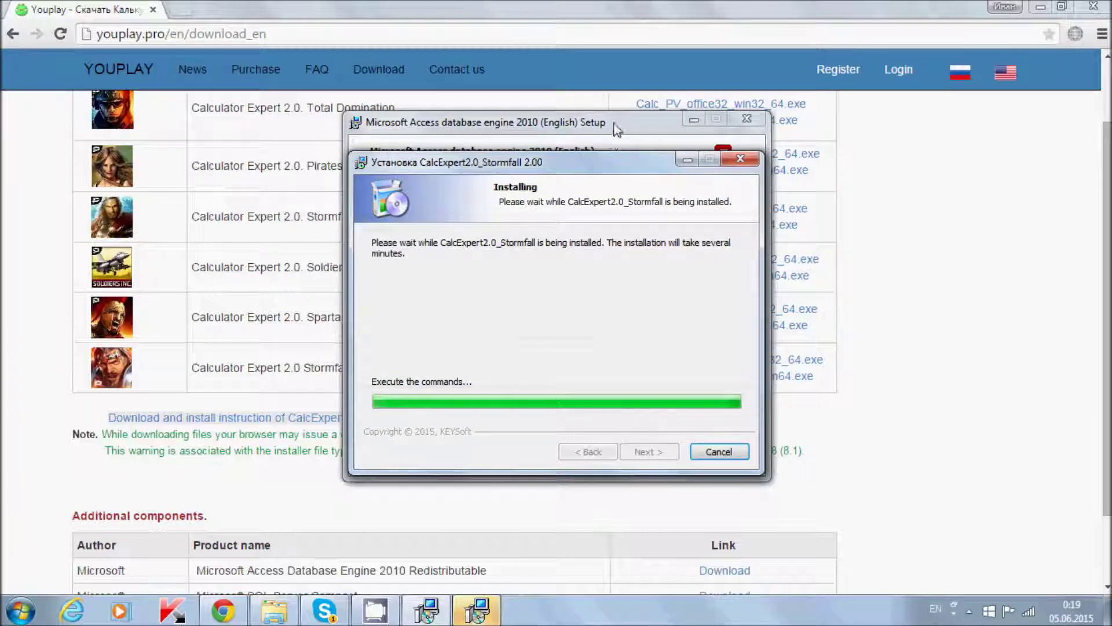
# - Cancel and exit the Microsoft Access database engine 2010 setup
pyautogui.click(616, 128)
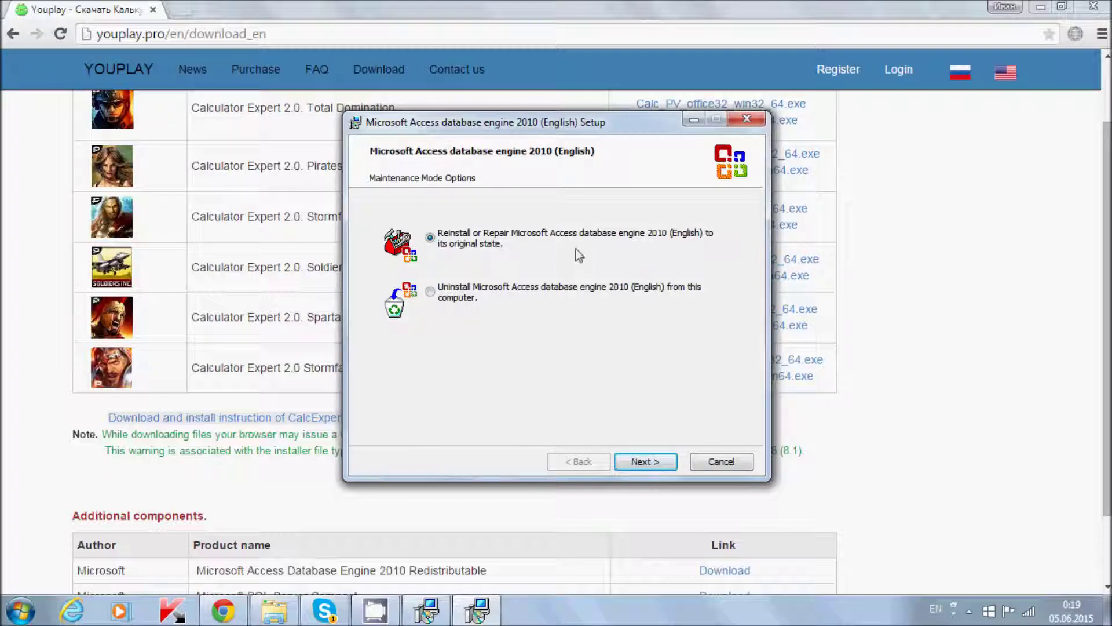
pyautogui.moveTo(599, 122)
pyautogui.mouseDown()
pyautogui.moveTo(620, 232)
pyautogui.moveTo(602, 125)
pyautogui.mouseUp()
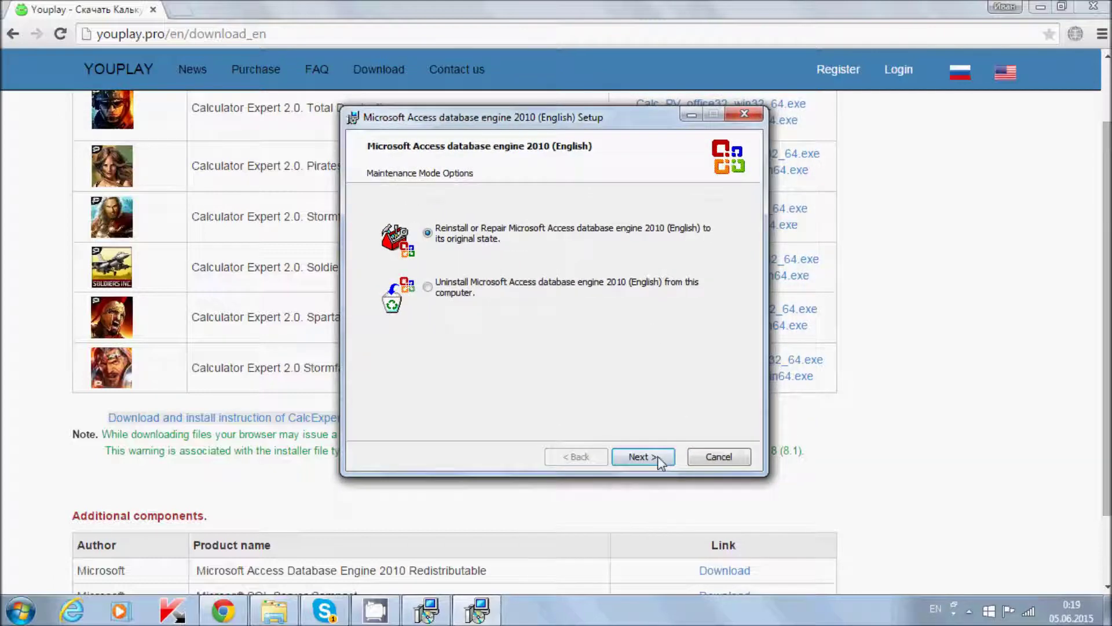
pyautogui.click(703, 461)
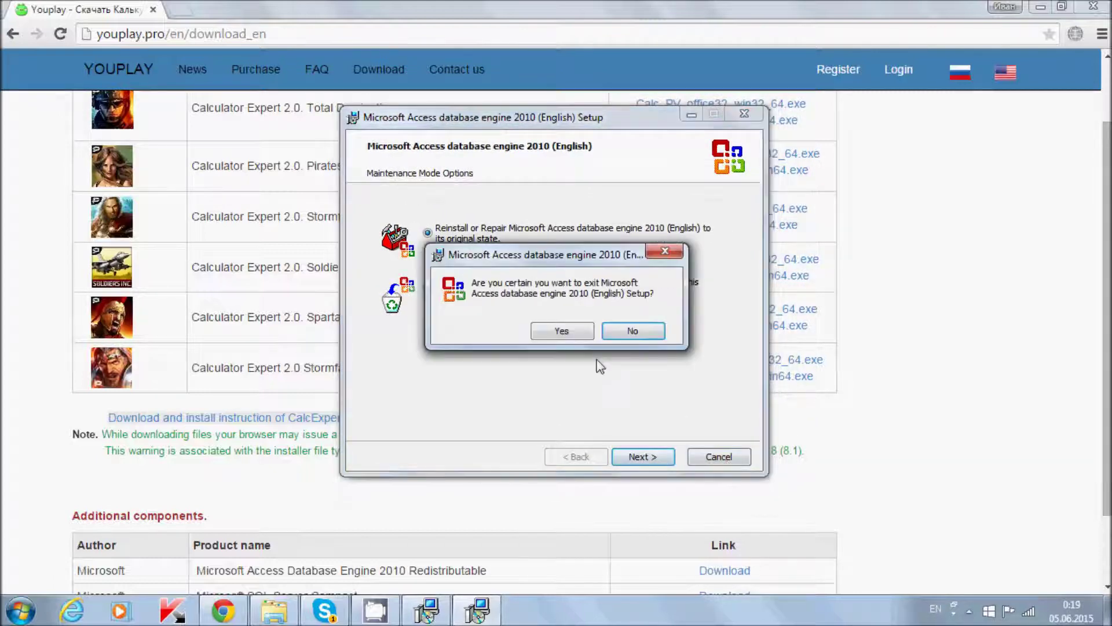
pyautogui.click(570, 333)
pyautogui.click(576, 365)
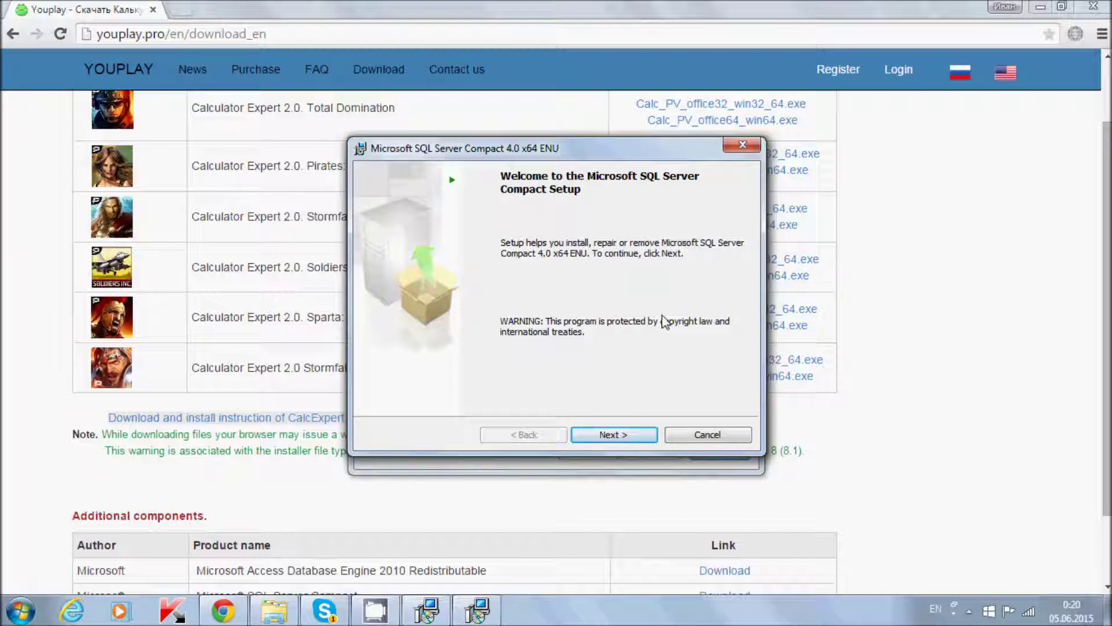
# - Exit the SQL Server Compact setup and finish without visiting the product website
pyautogui.click(707, 435)
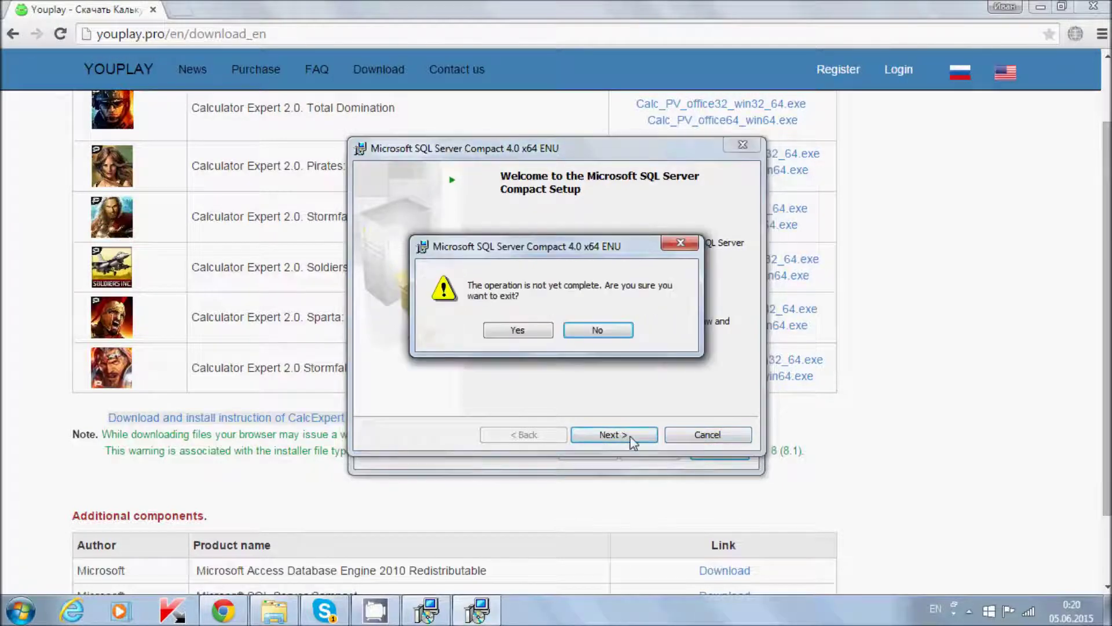
pyautogui.click(515, 331)
pyautogui.click(624, 439)
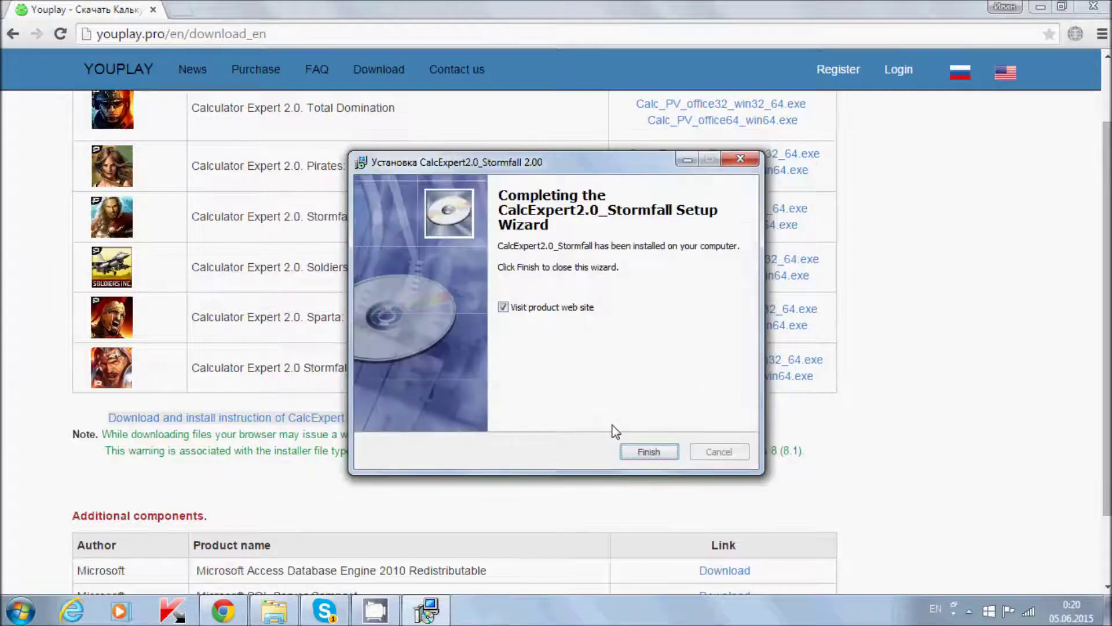
pyautogui.click(504, 310)
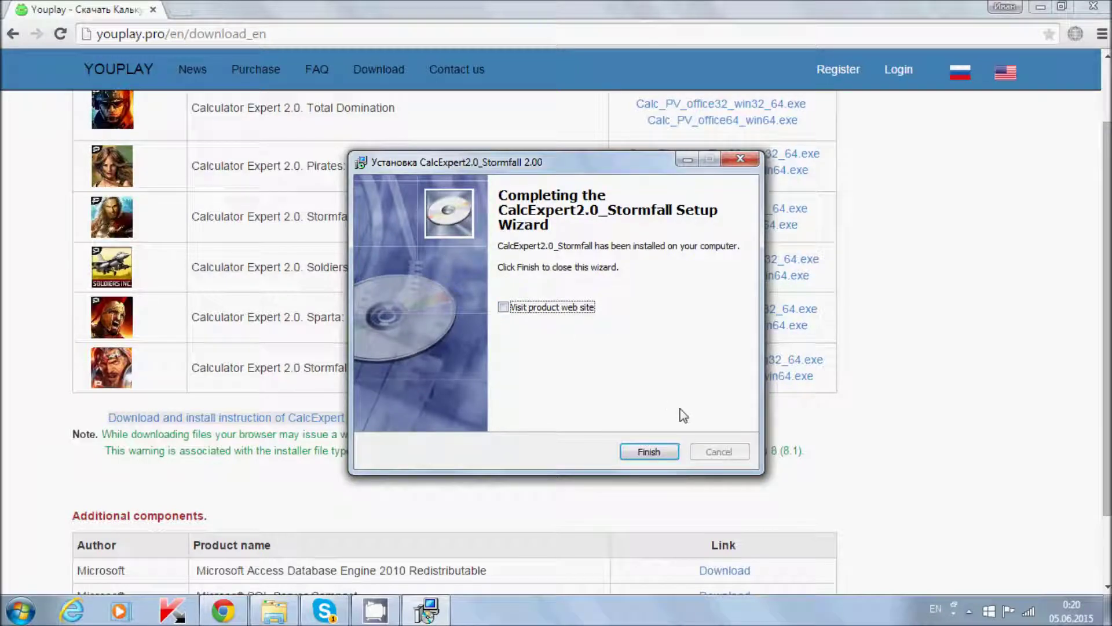
pyautogui.click(666, 452)
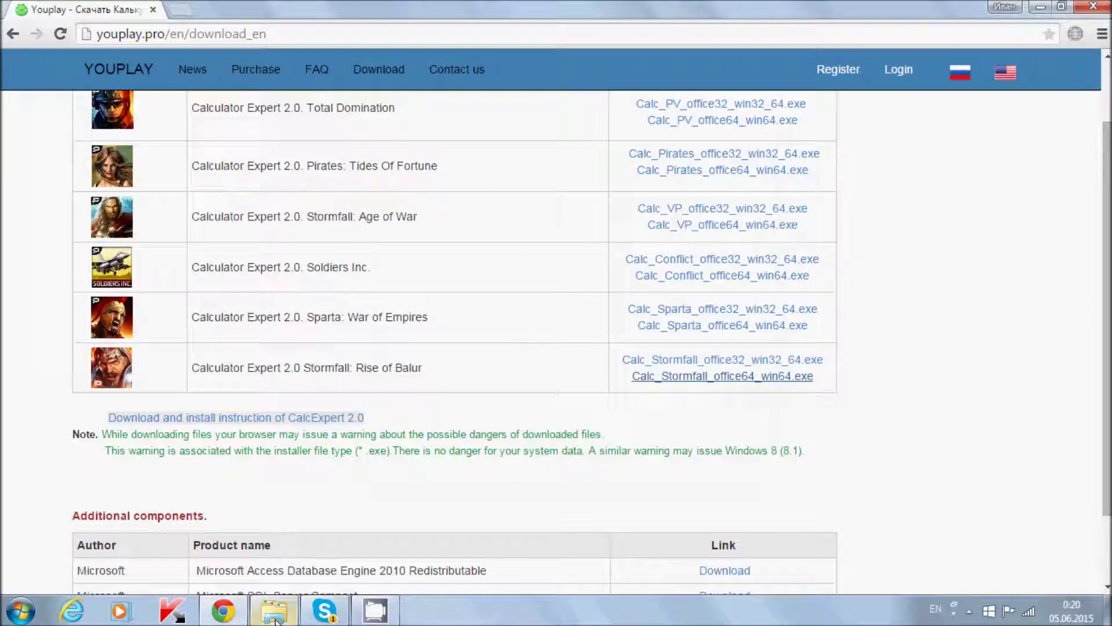
# - Run CalcExpert2.0_Stormfall from the C:\CalcExpert2.0_Stormfall folder in Explorer
pyautogui.moveTo(275, 619)
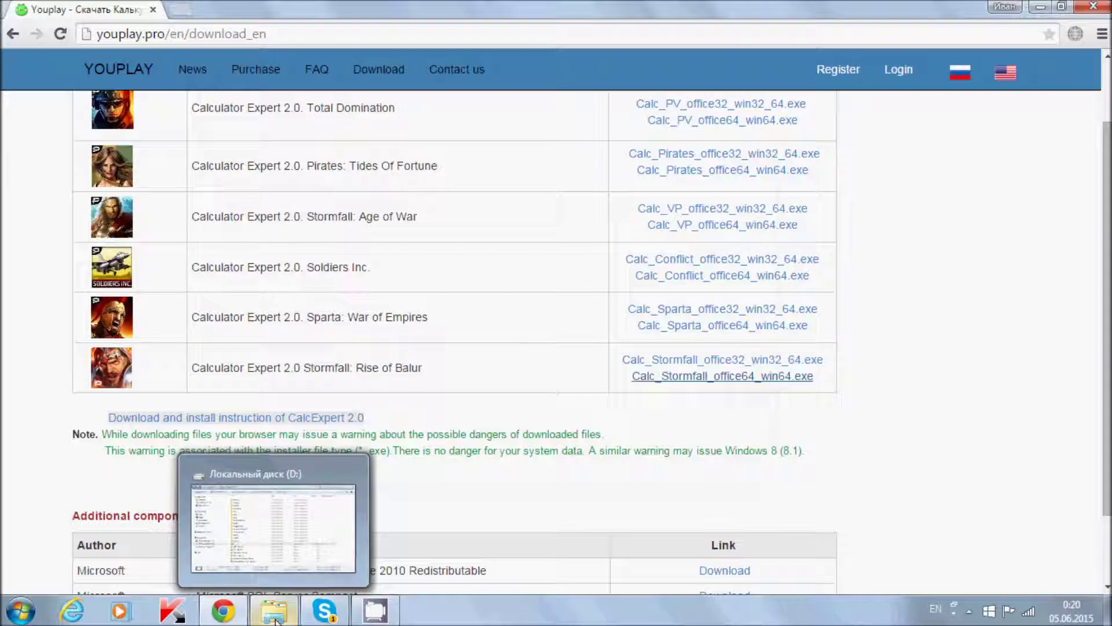
pyautogui.click(275, 620)
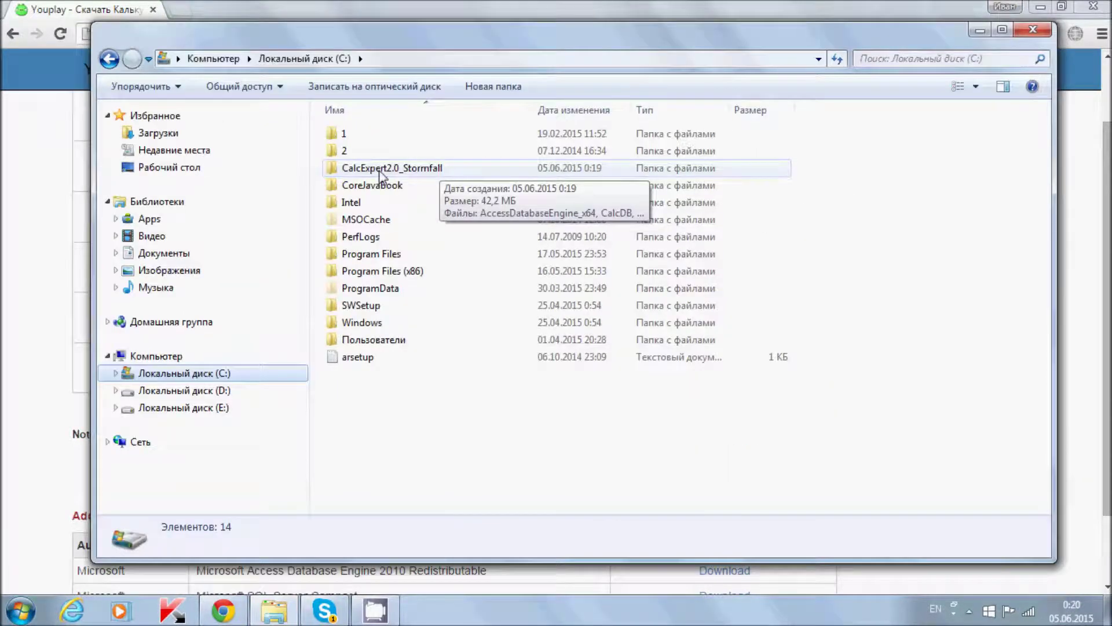
pyautogui.doubleClick(441, 168)
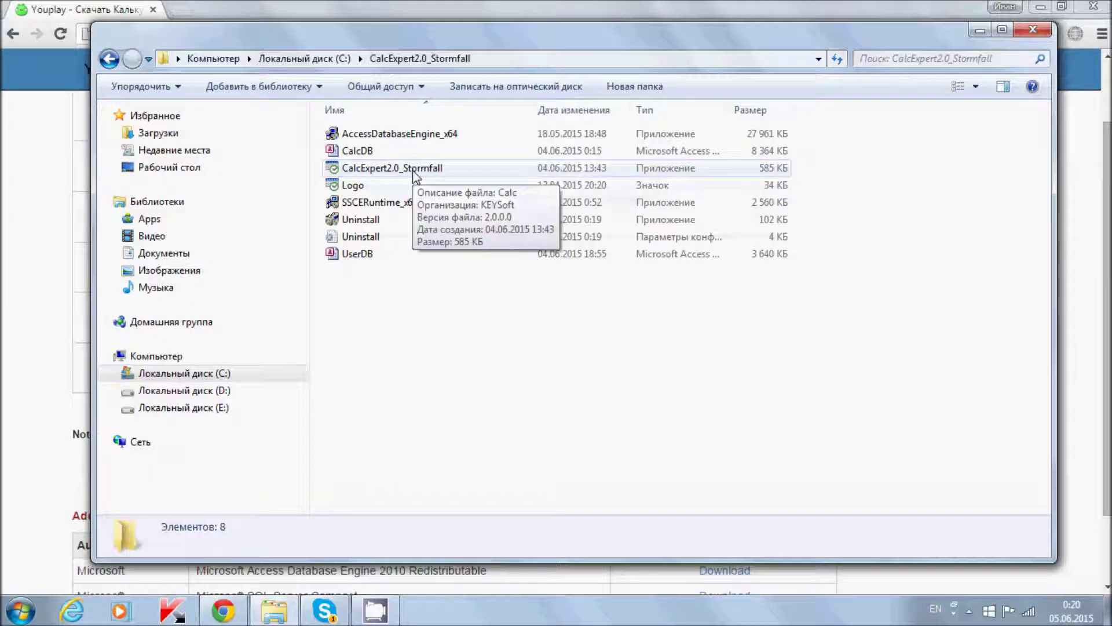
pyautogui.doubleClick(405, 169)
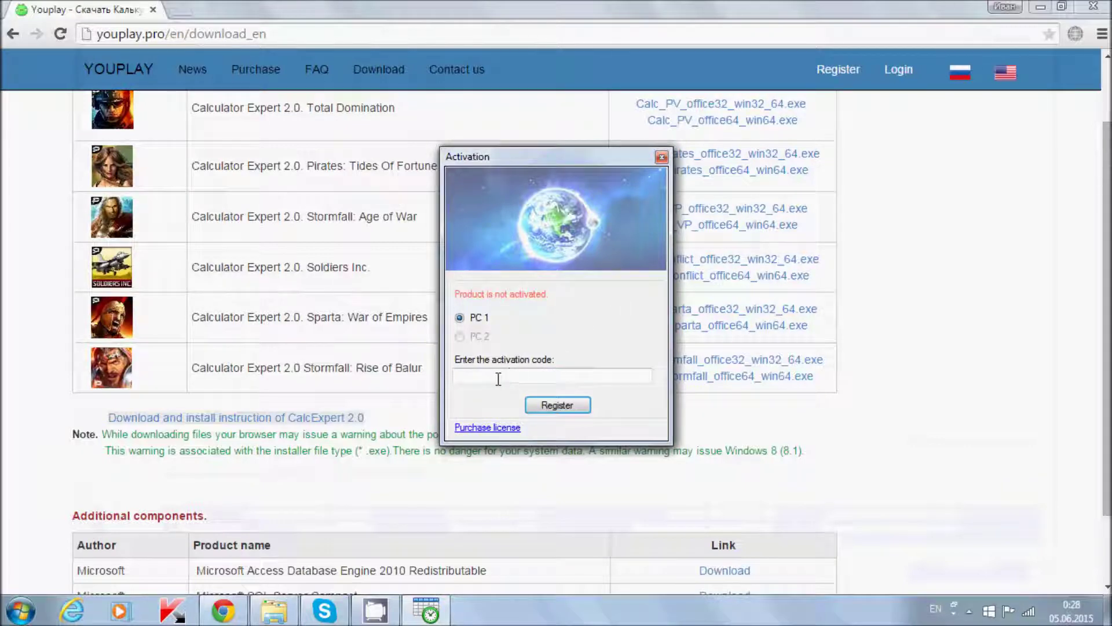
# - Open youplay.pro's Total Domination calculator checkout (18 USD, PayPal), then return to the Activation window
pyautogui.click(474, 376)
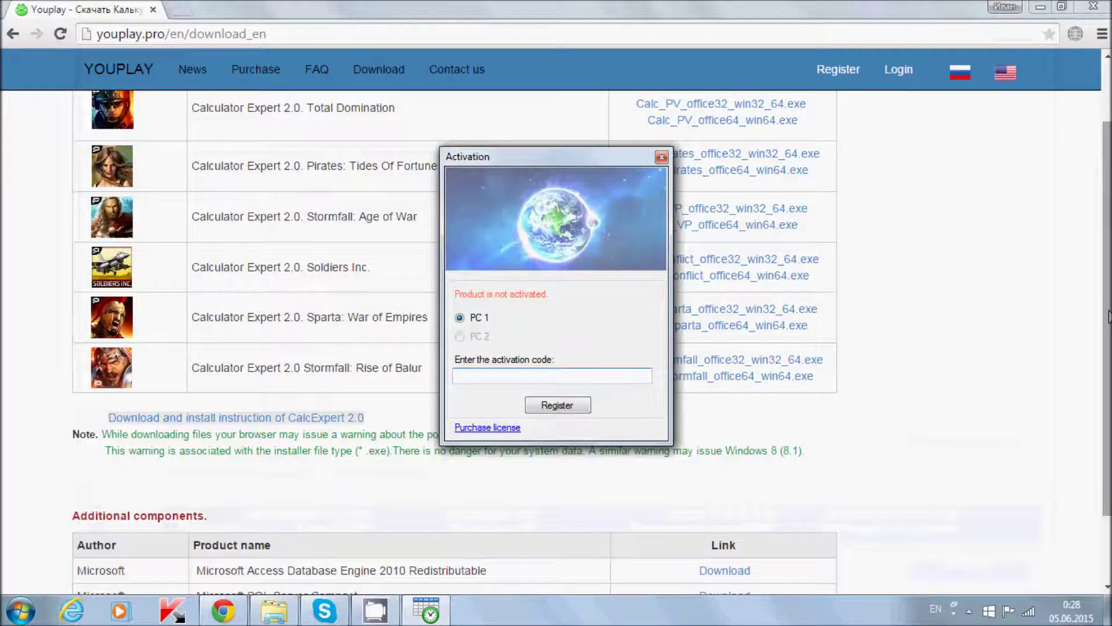
pyautogui.click(727, 295)
pyautogui.scroll(2, 727, 295)
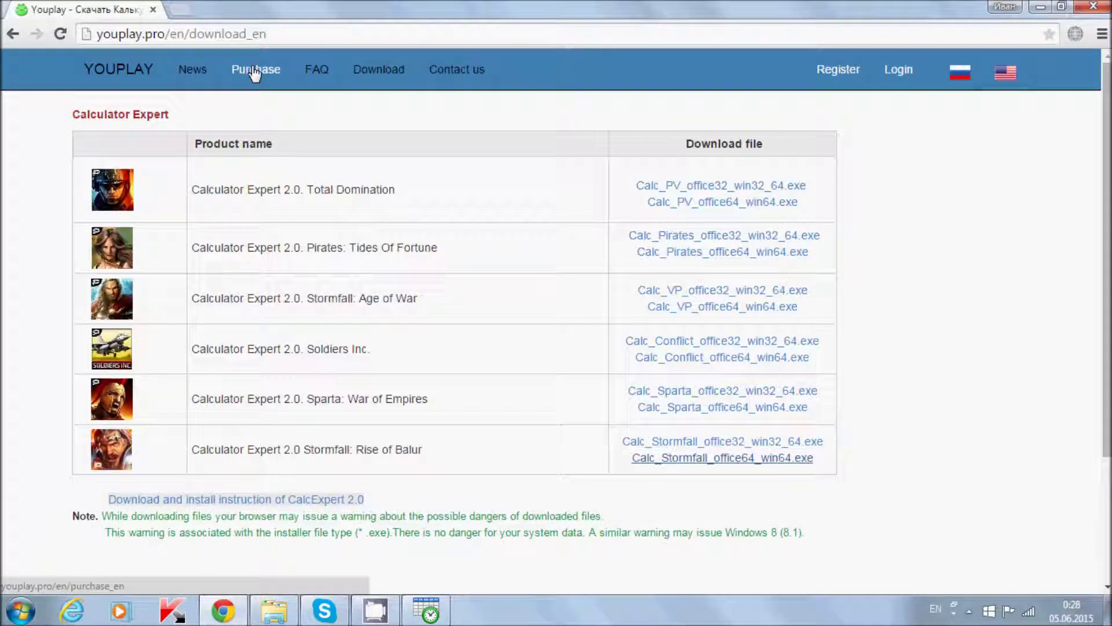
pyautogui.click(258, 75)
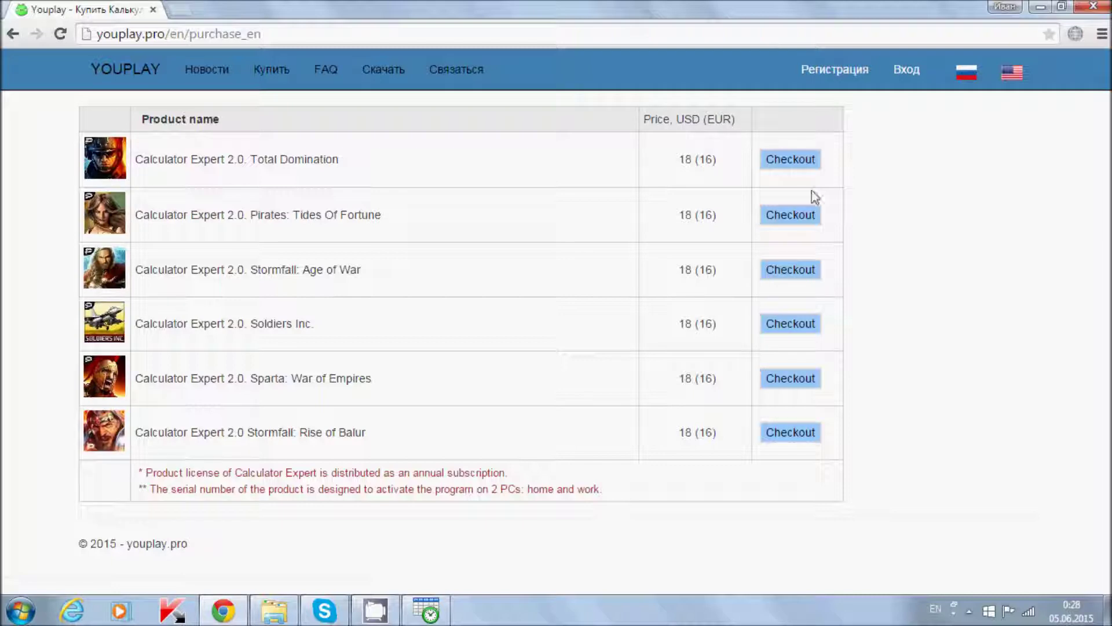
pyautogui.click(806, 164)
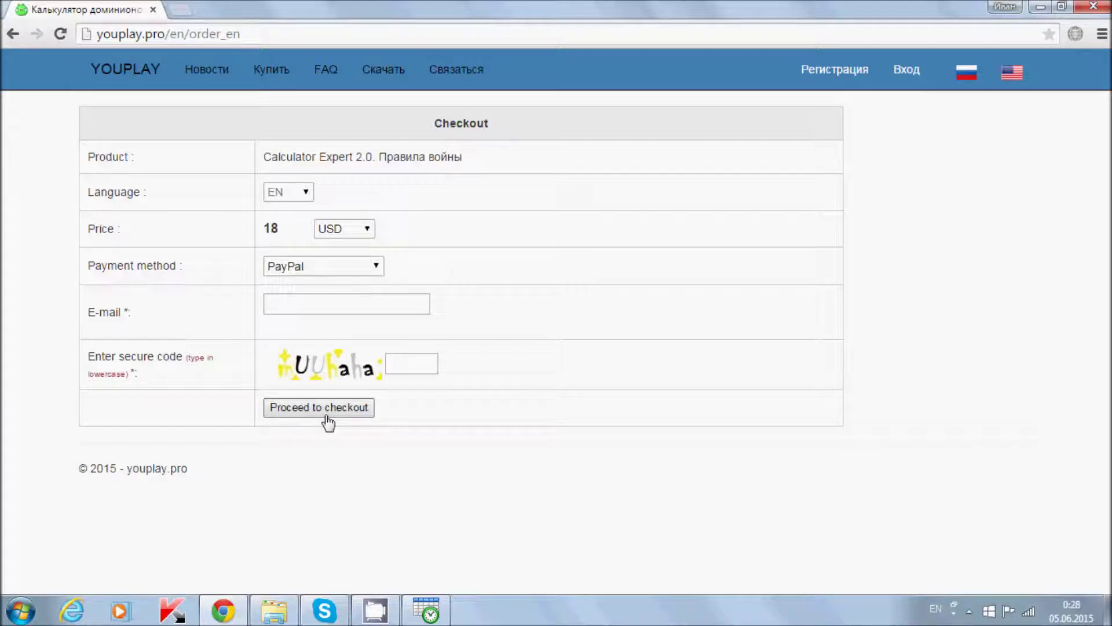
pyautogui.click(405, 300)
pyautogui.click(425, 610)
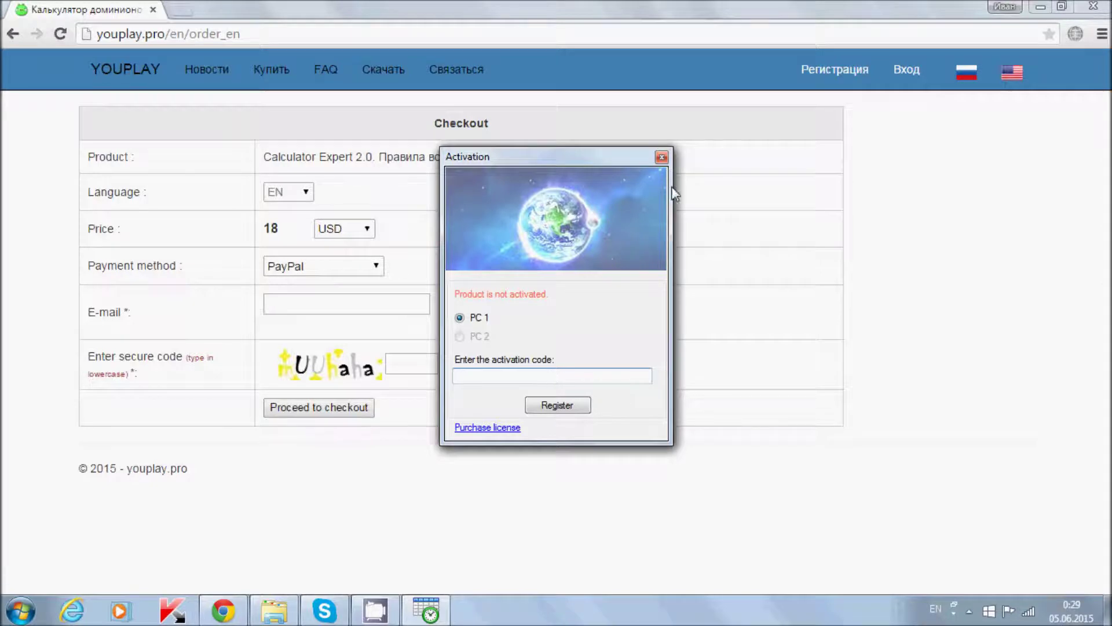
# - Close the Activation window and acknowledge the license error and expired license messages
pyautogui.click(661, 157)
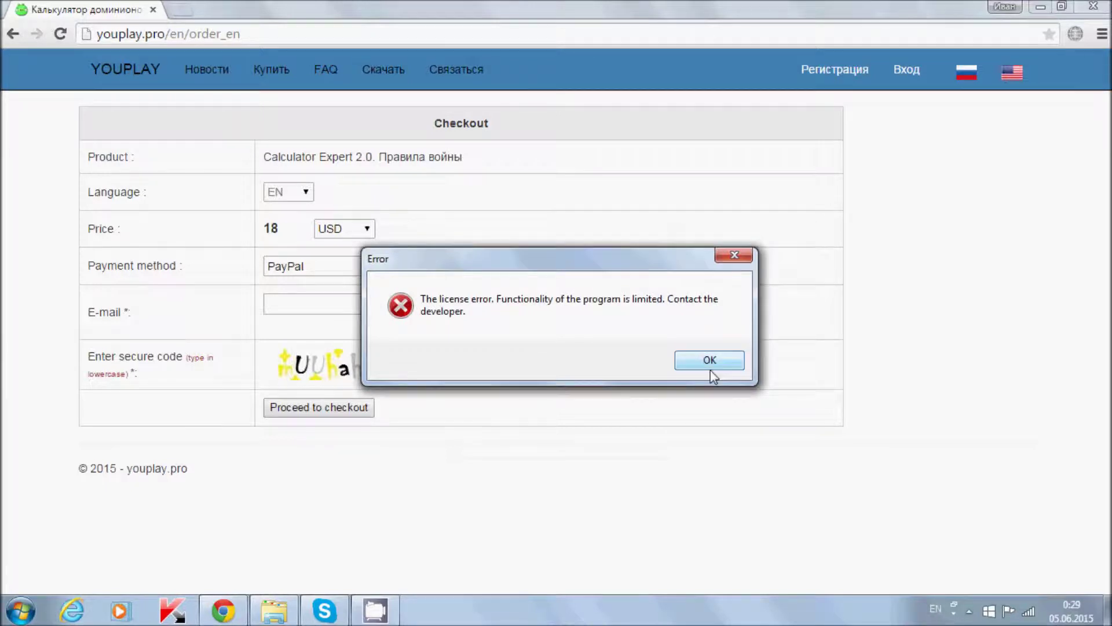
pyautogui.click(711, 360)
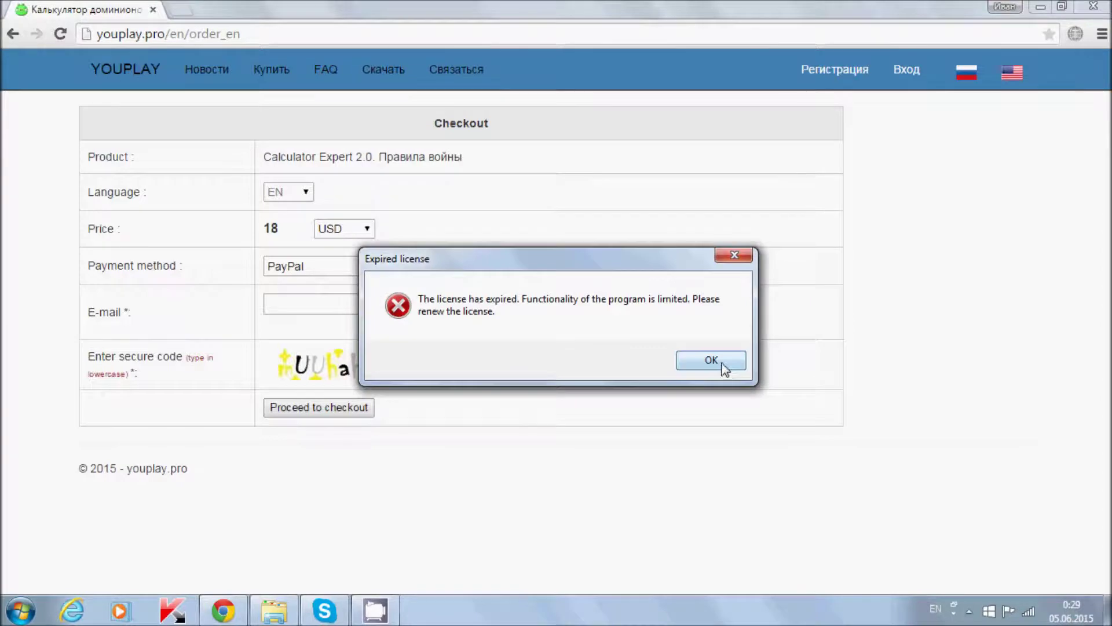
pyautogui.click(719, 364)
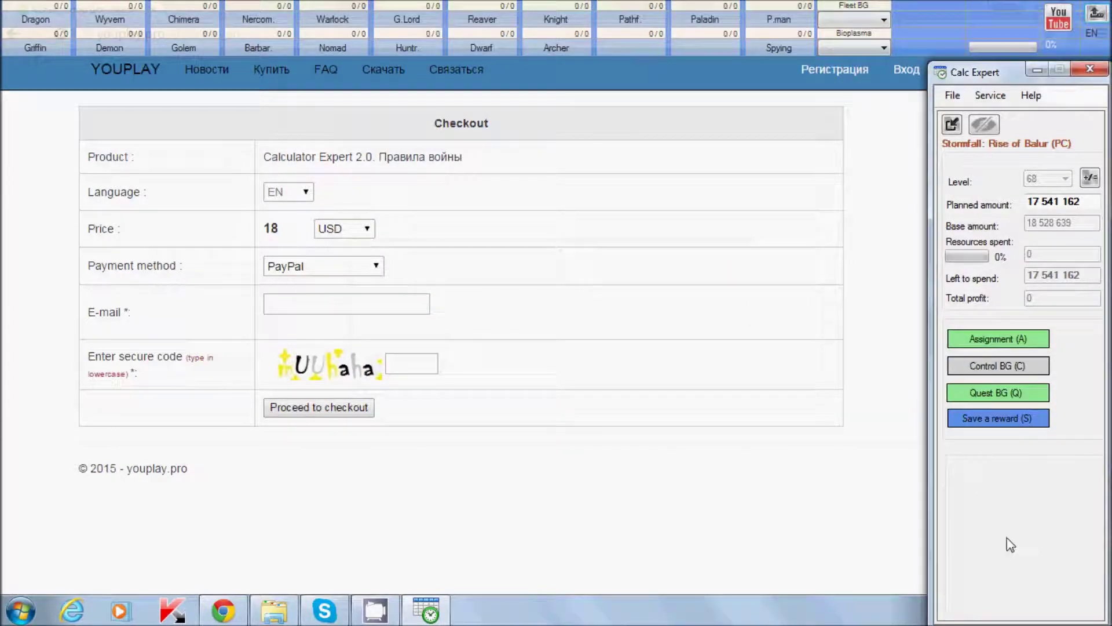
pyautogui.click(44, 26)
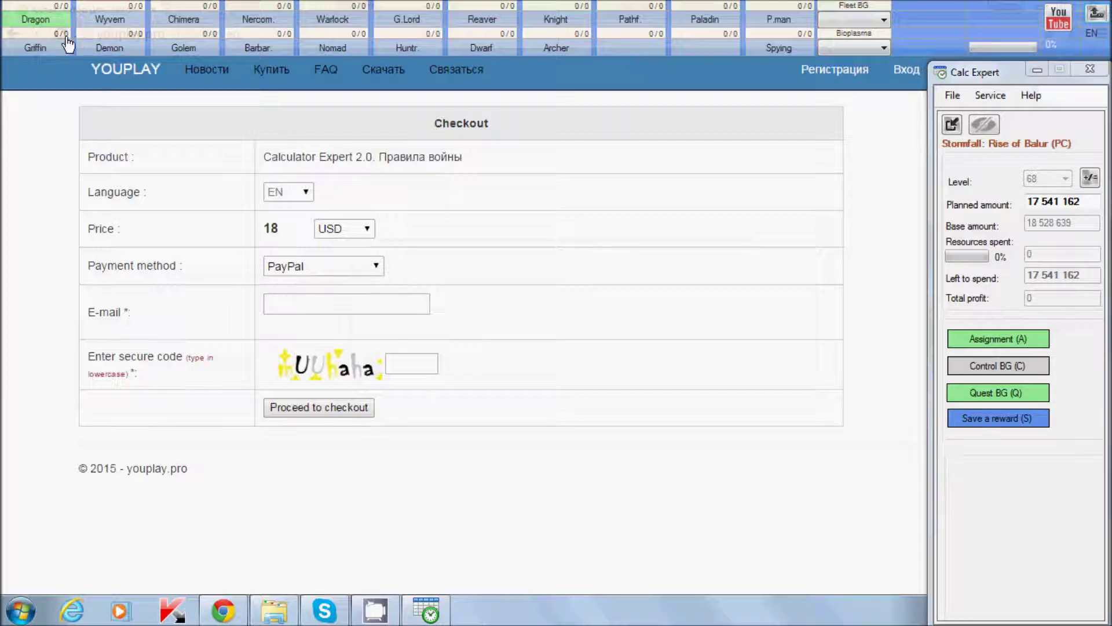
pyautogui.click(135, 71)
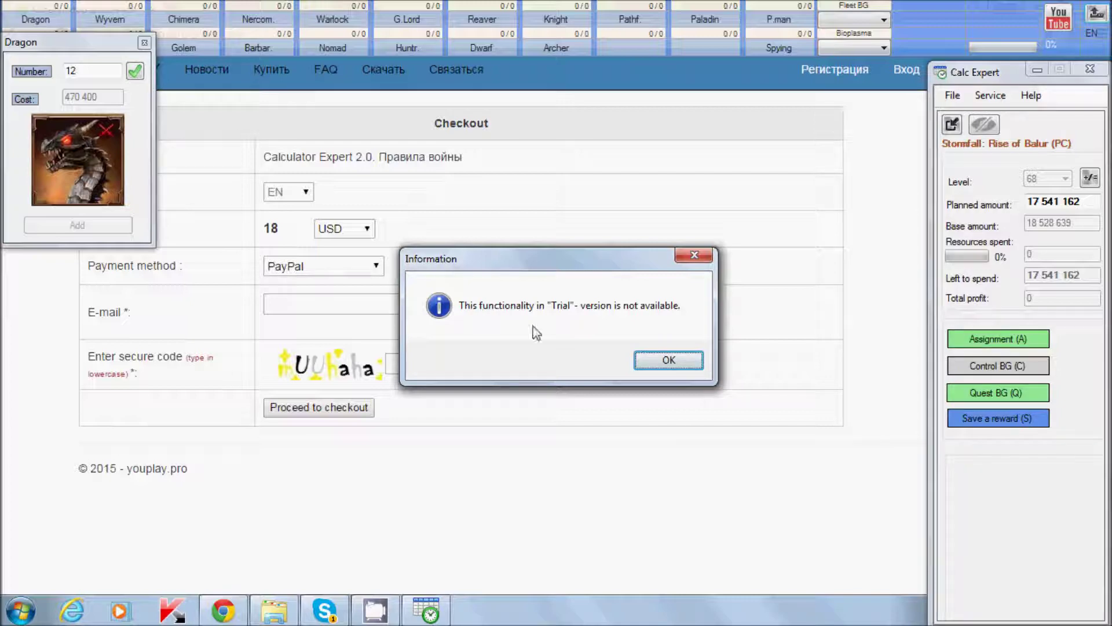
pyautogui.click(668, 359)
pyautogui.click(144, 42)
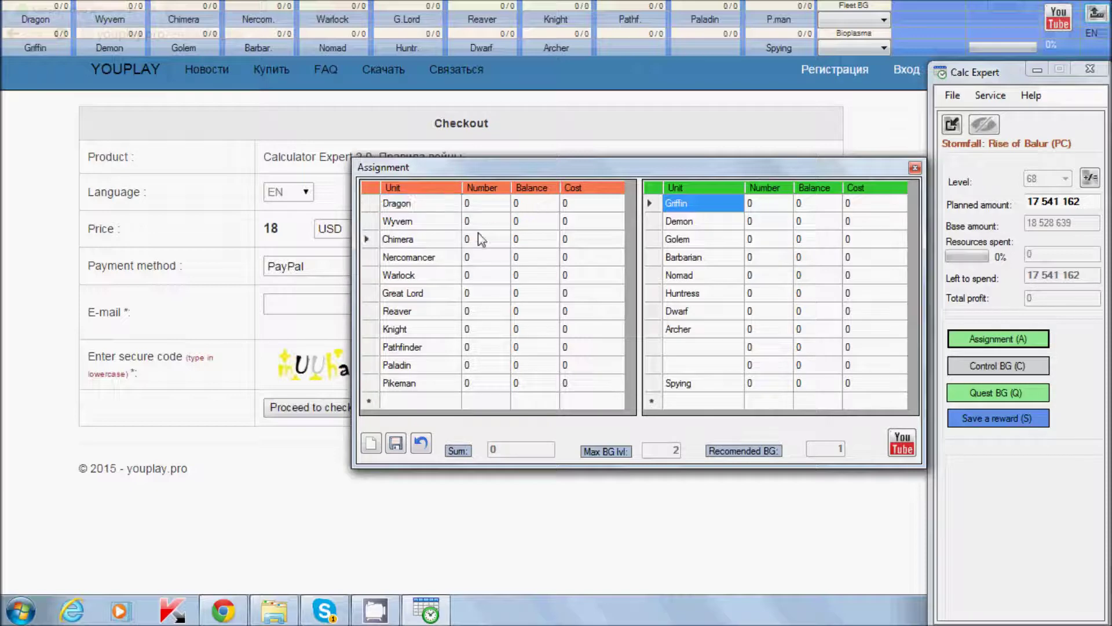
pyautogui.click(482, 292)
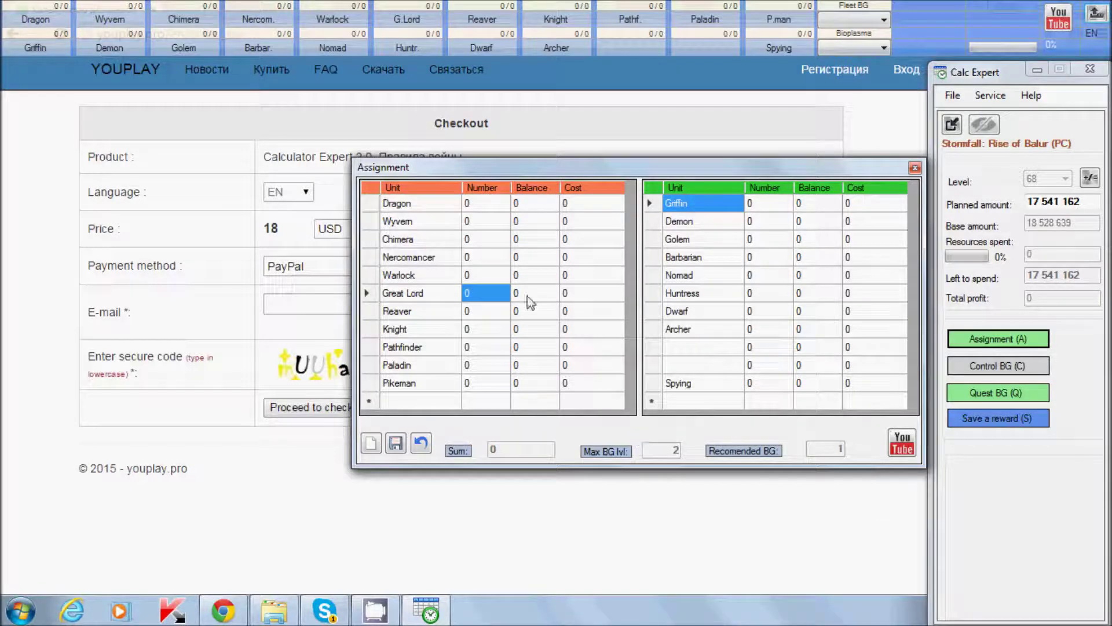
pyautogui.click(472, 316)
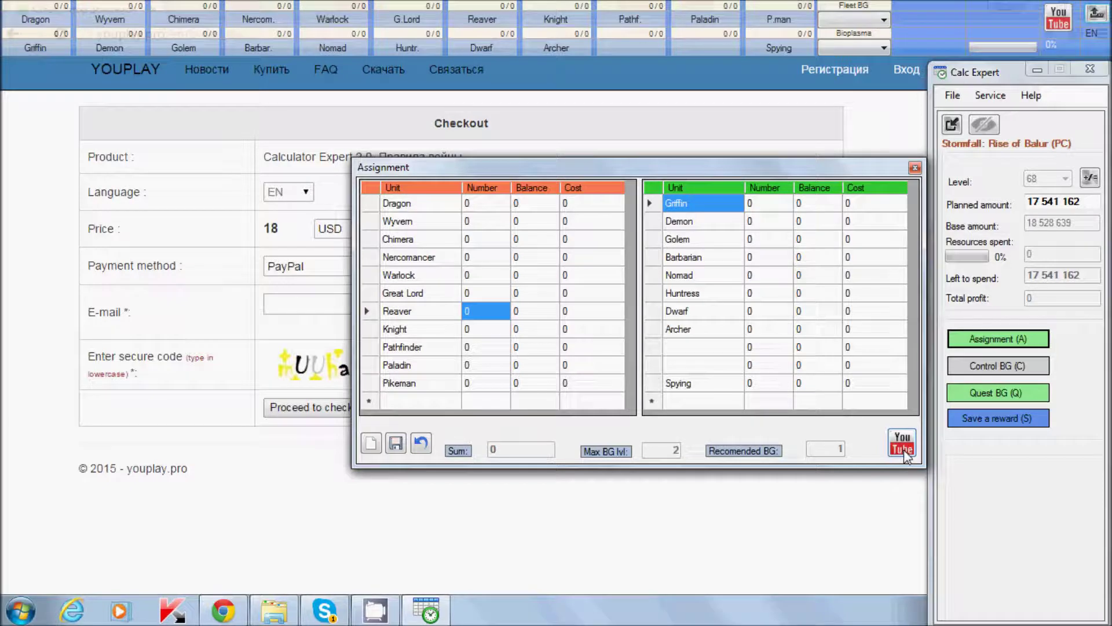
pyautogui.click(915, 168)
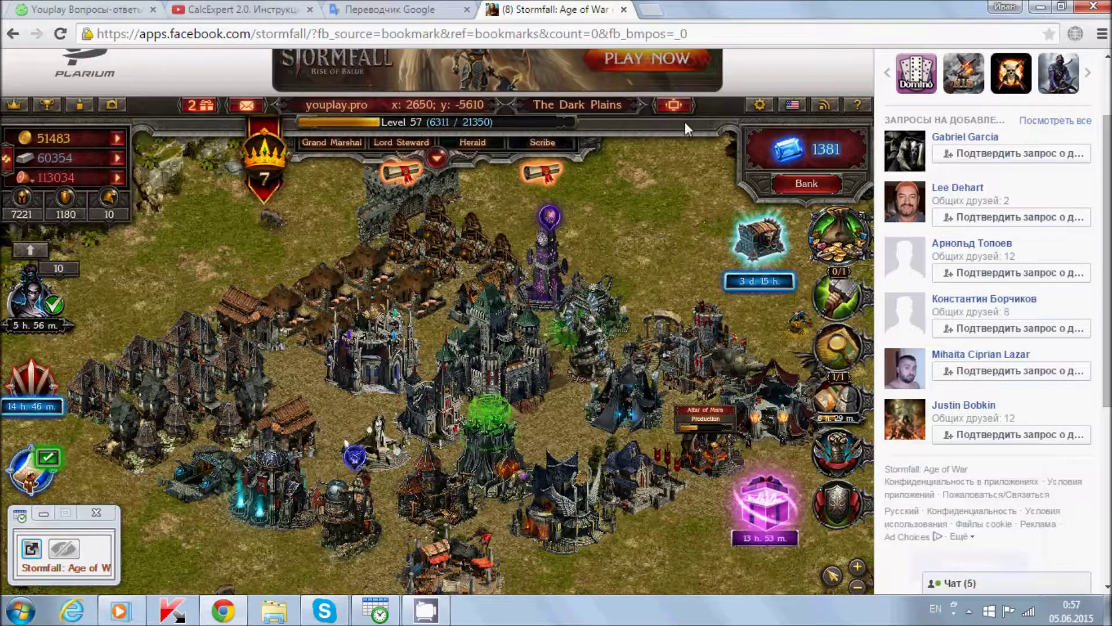
# - Fullscreen the game, expand the calculator, hide the unit overlay and open Control BG
pyautogui.click(674, 105)
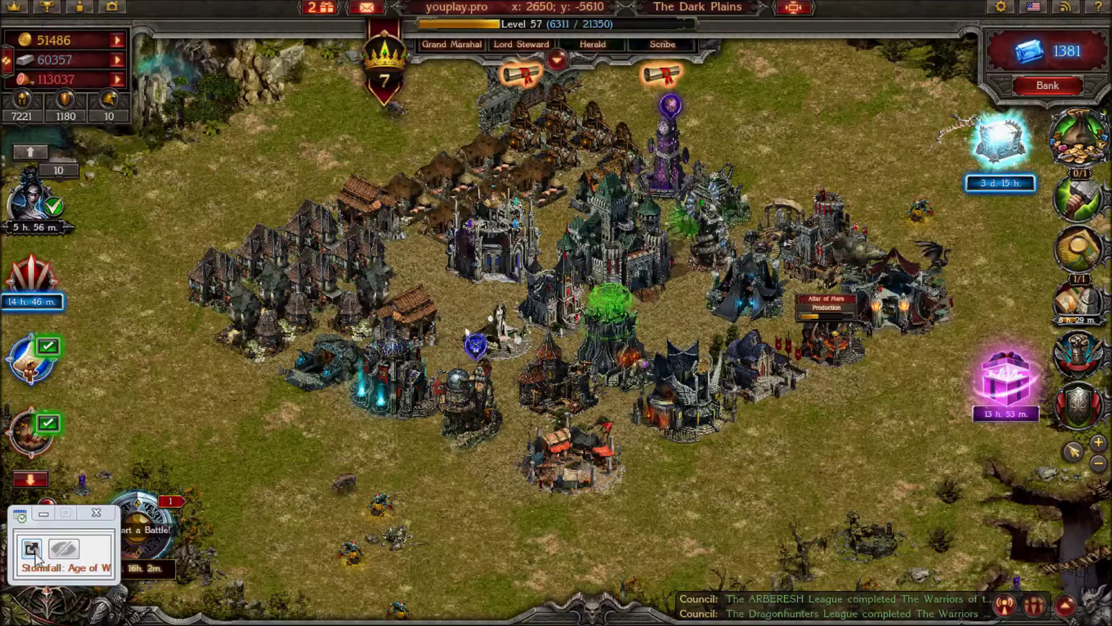
pyautogui.click(33, 553)
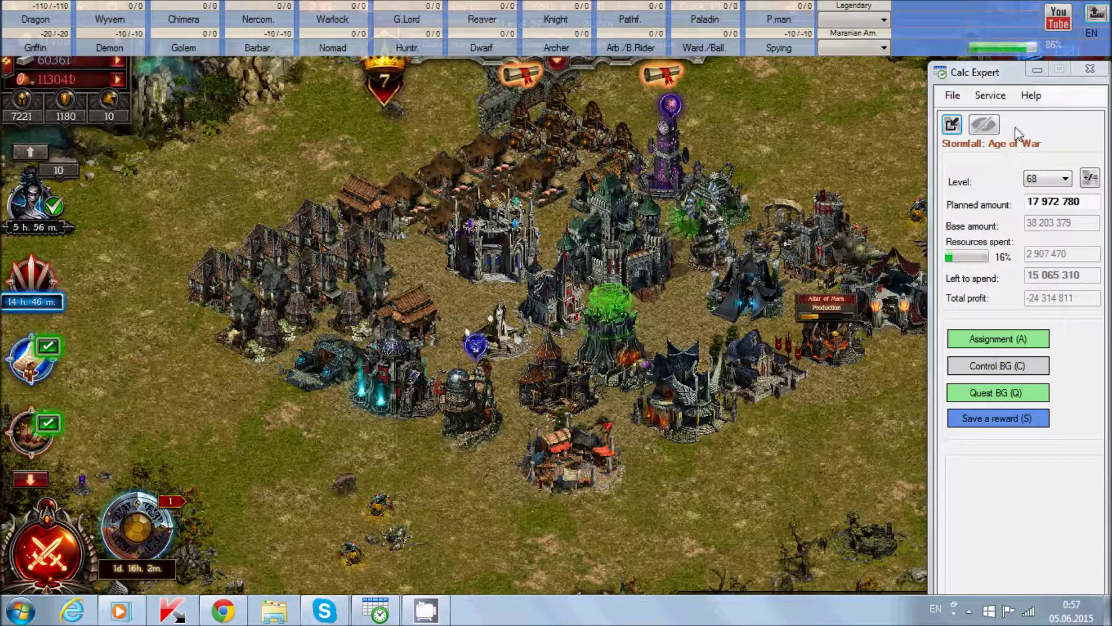
pyautogui.click(985, 125)
pyautogui.press('c')
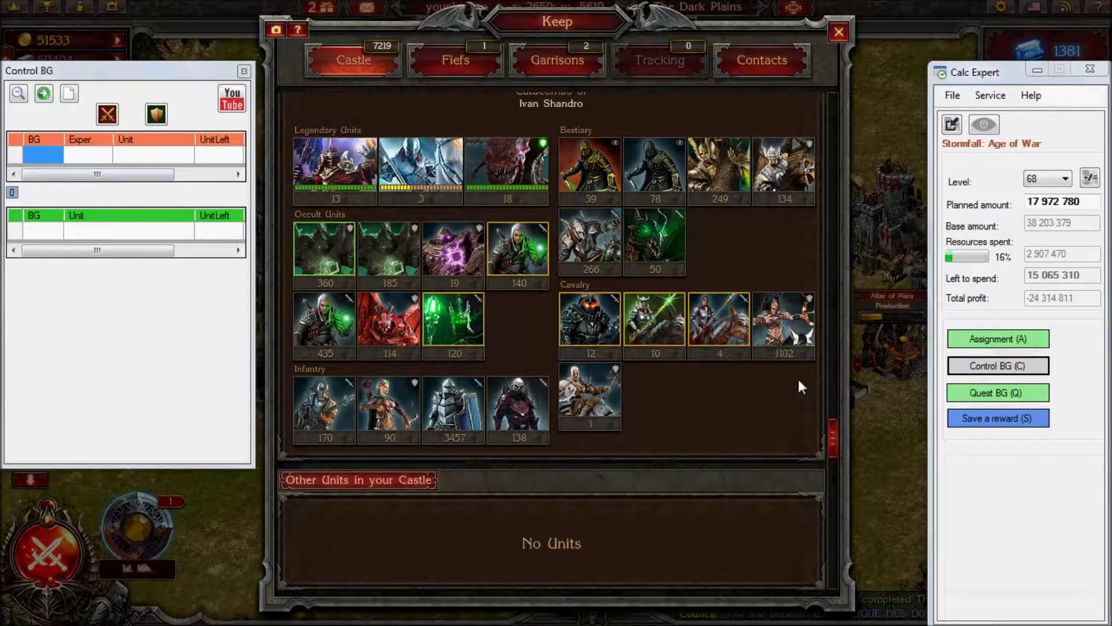
pyautogui.click(838, 32)
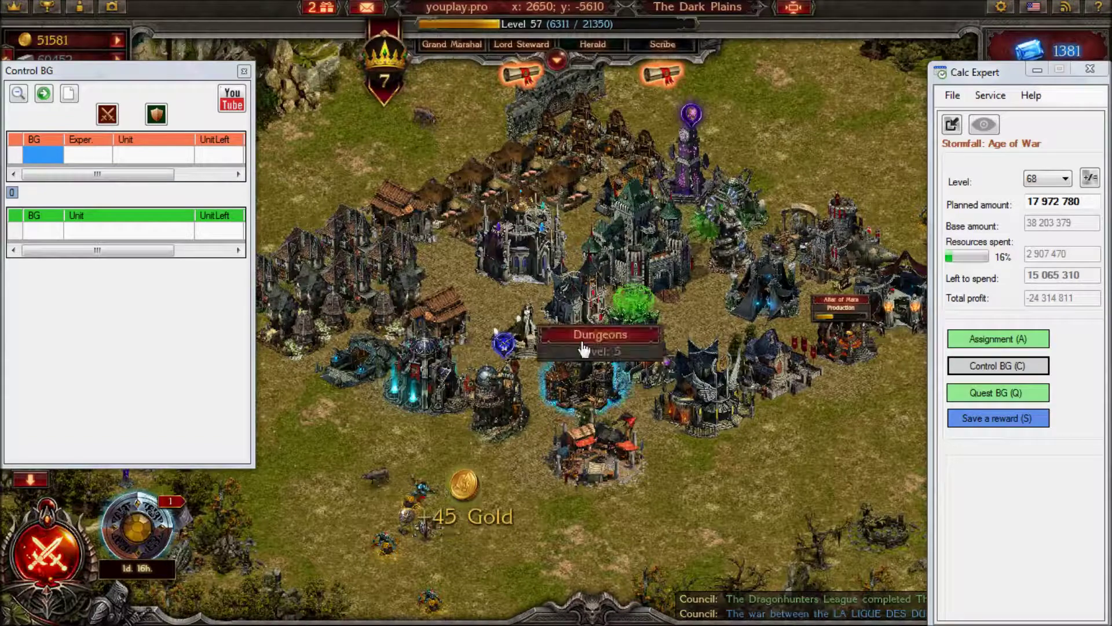